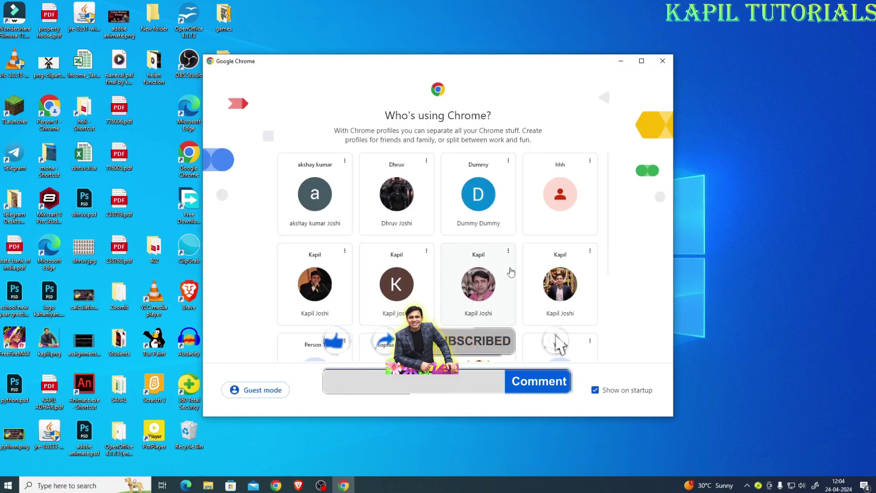
Maximize Chrome's "Who's using Chrome?" profile picker window
left_click(642, 61)
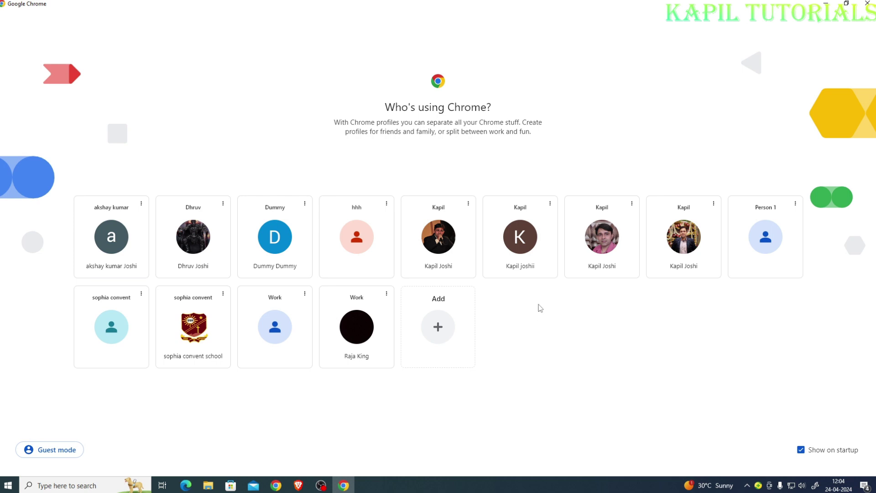
Open Chrome with an existing profile and search Google for 'libre office'
left_click(112, 242)
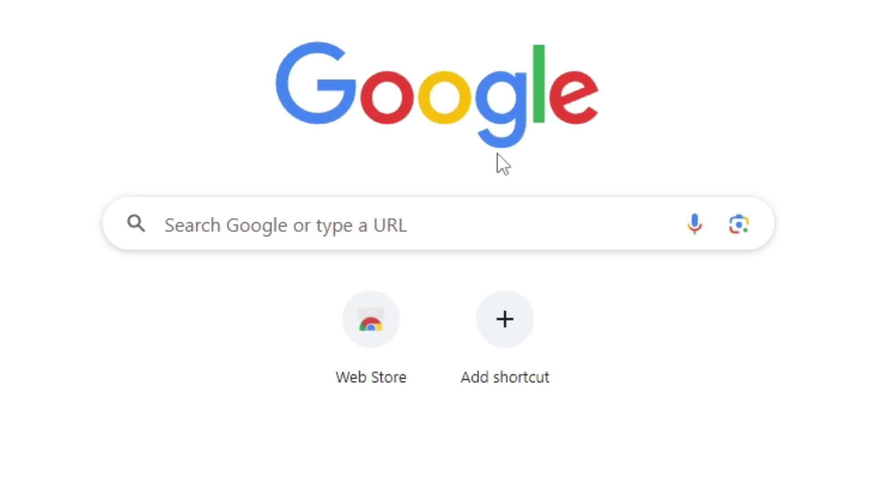
left_click(221, 219)
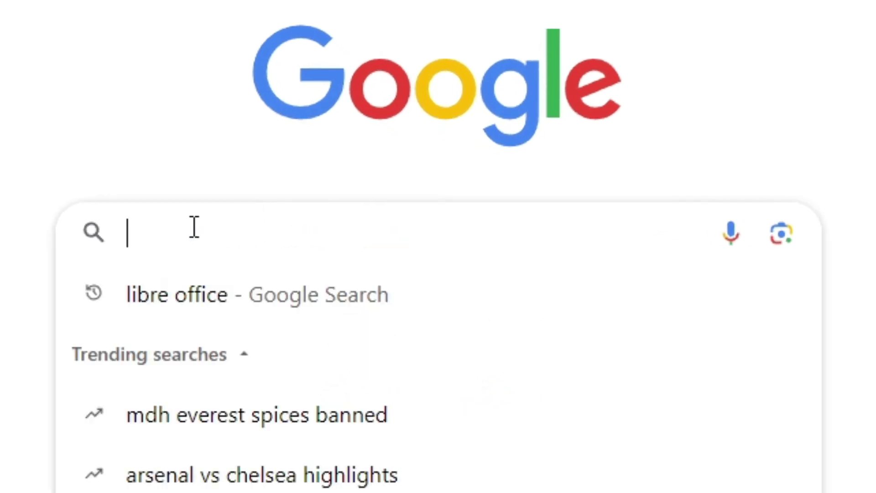
type("libre")
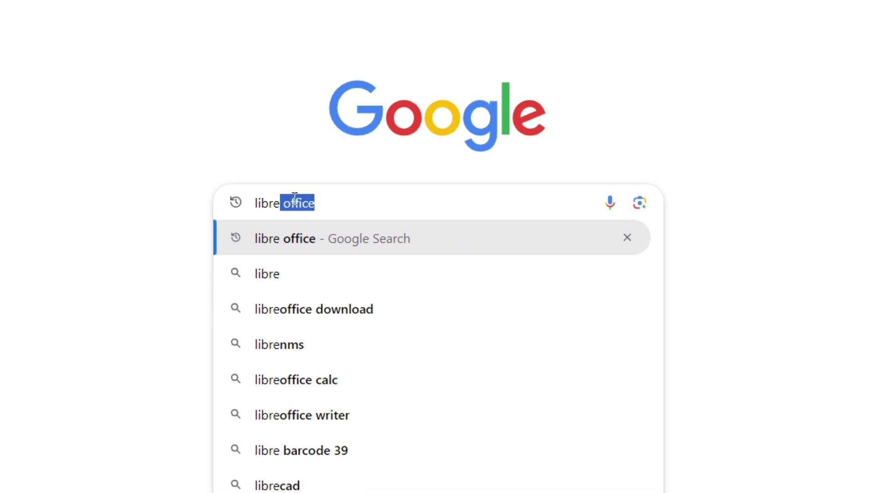
type(" office")
key("Return")
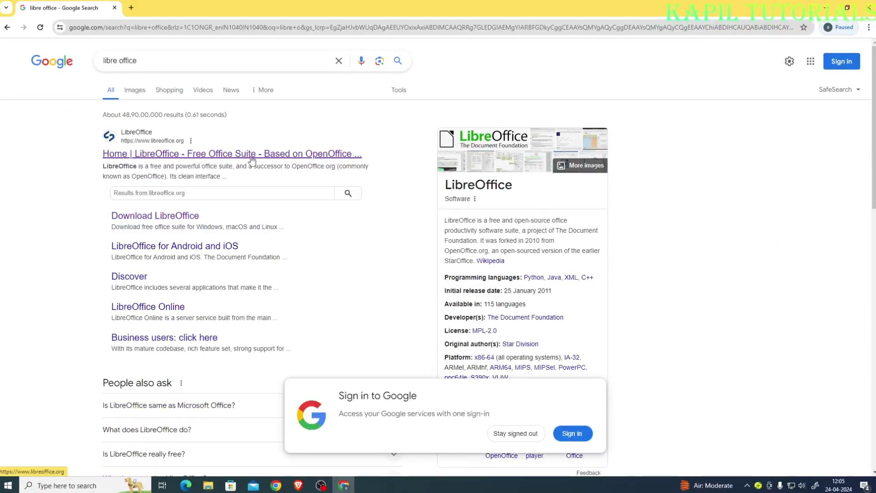
Go from the LibreOffice home page to the Download LibreOffice page offering 24.2.2 for Windows (64-bit)
left_click(121, 157)
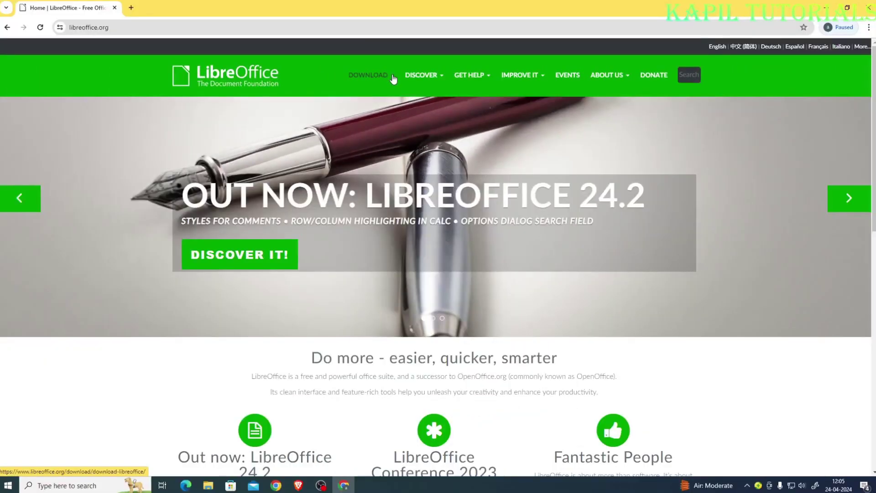
left_click(388, 82)
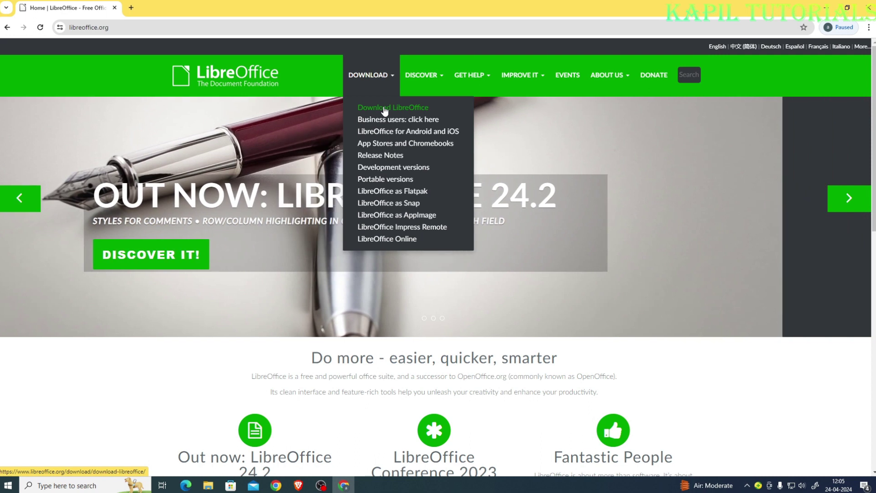
left_click(385, 109)
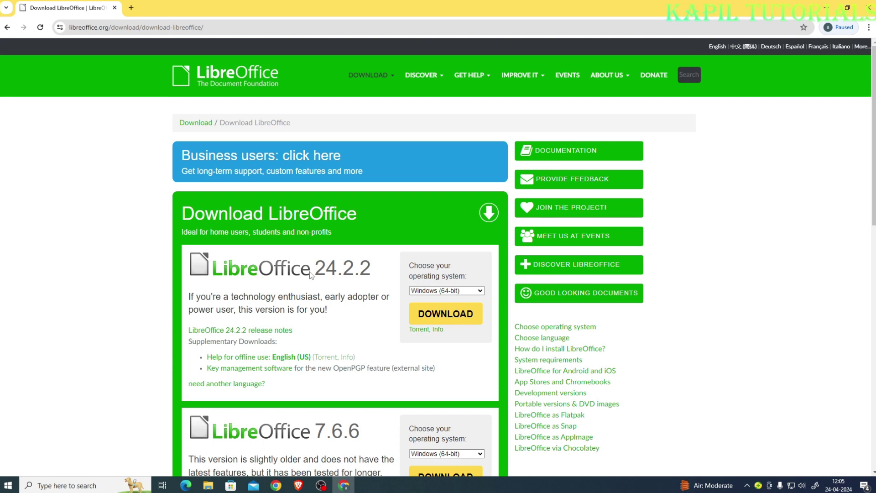
Download LibreOffice_24.2.2_Win_x86-64.msi (347 MB) and check it in Chrome's recent downloads
left_click(438, 315)
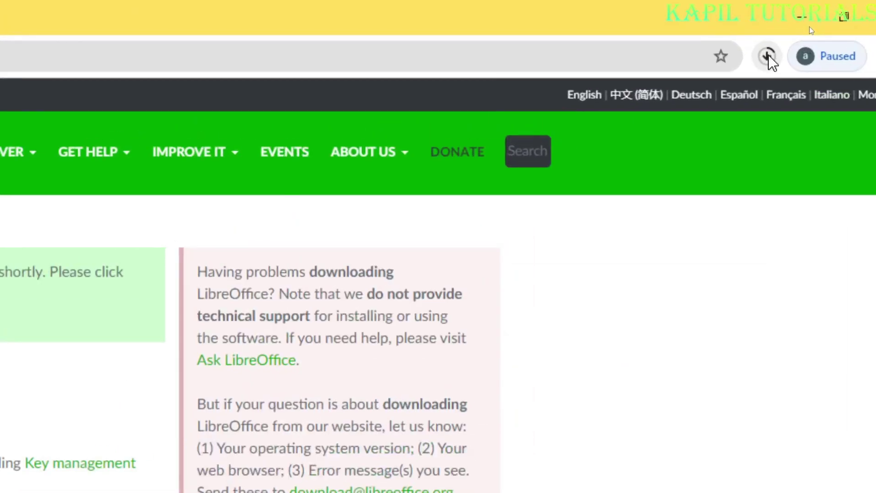
left_click(809, 28)
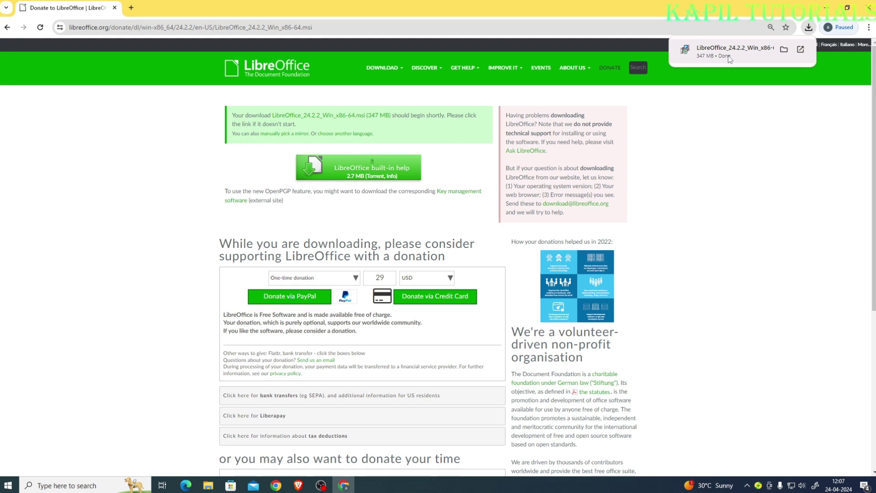
Launch the LibreOffice 24.2.2 msi installer from the maximized Downloads folder
left_click(784, 51)
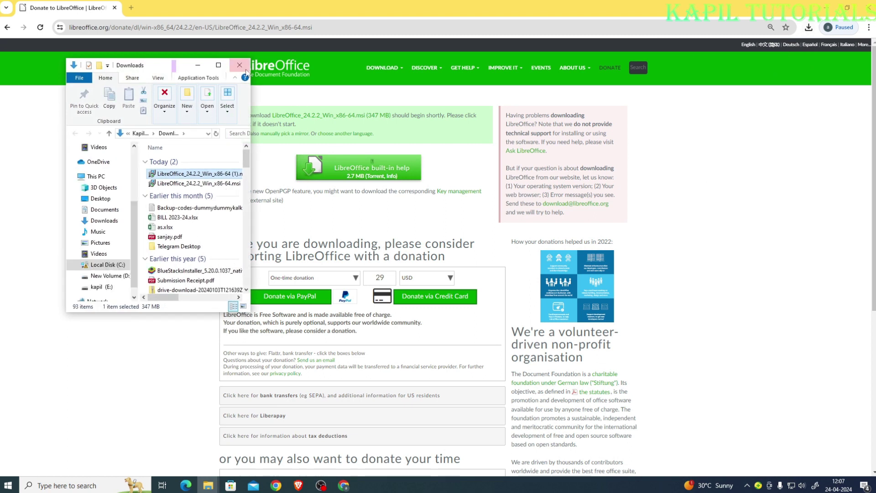
left_click(219, 65)
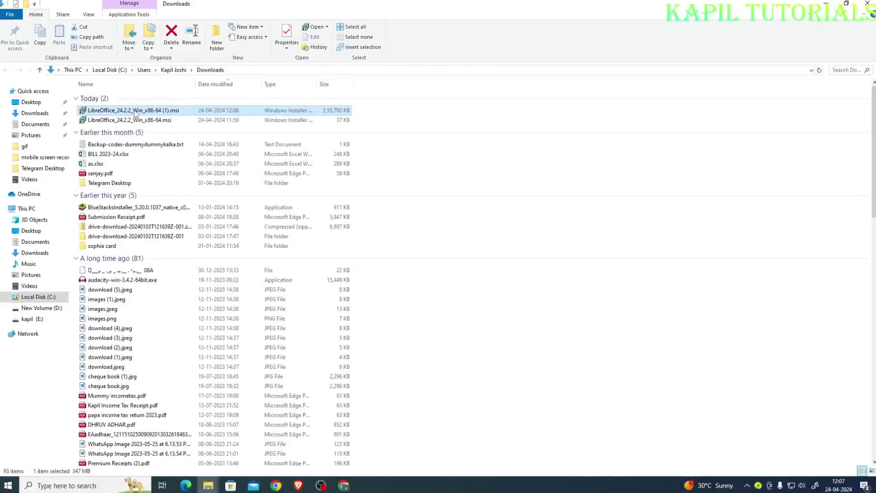
double_click(135, 110)
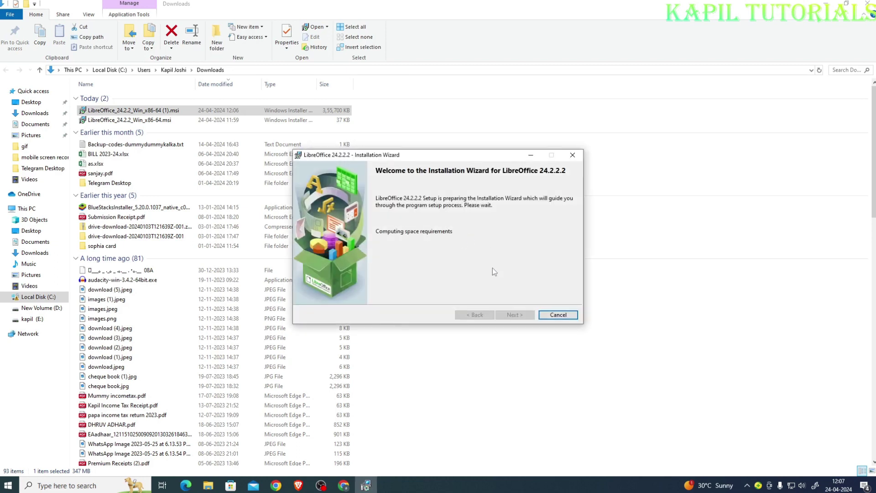
Install LibreOffice 24.2.2.2 using the Typical setup through the wizard until it completes
left_click(513, 314)
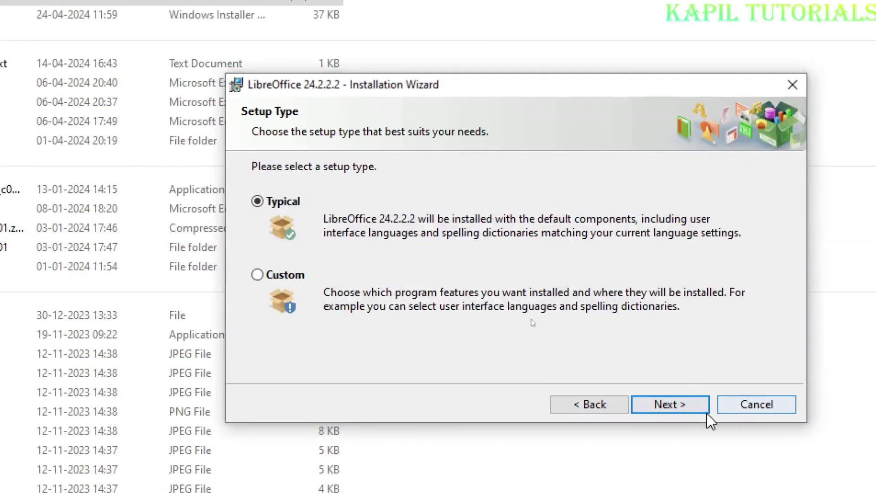
left_click(685, 408)
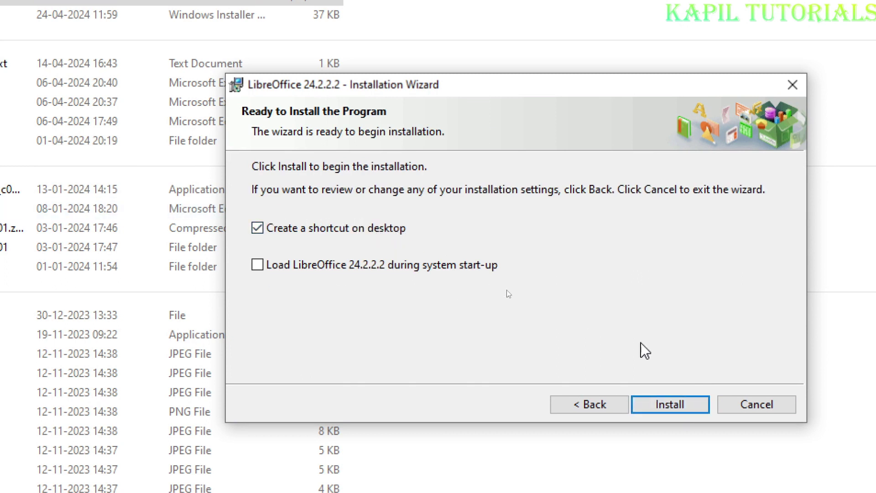
left_click(670, 405)
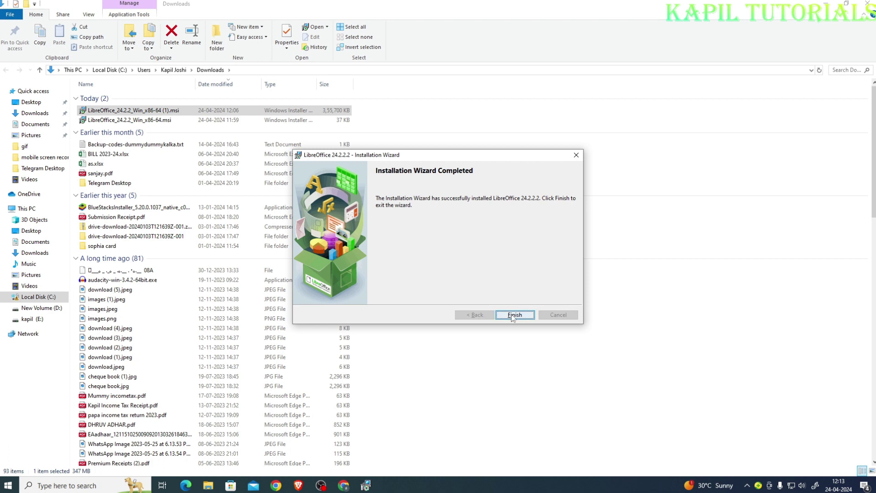
Finish the wizard, minimize Explorer and Chrome, and launch LibreOffice from its desktop shortcut
left_click(515, 315)
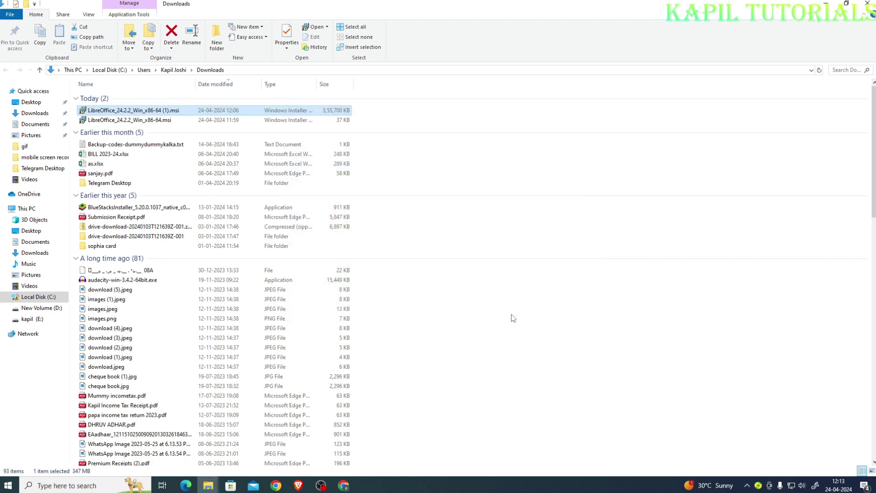
left_click(826, 4)
left_click(829, 8)
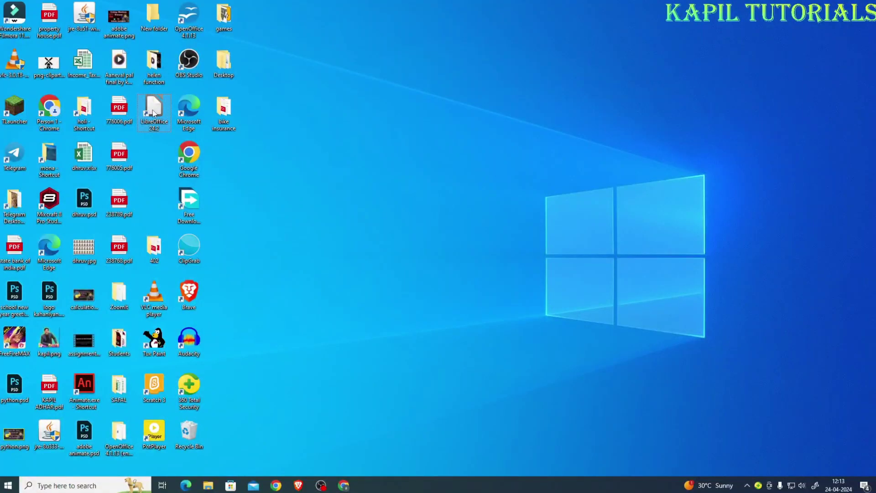
double_click(154, 114)
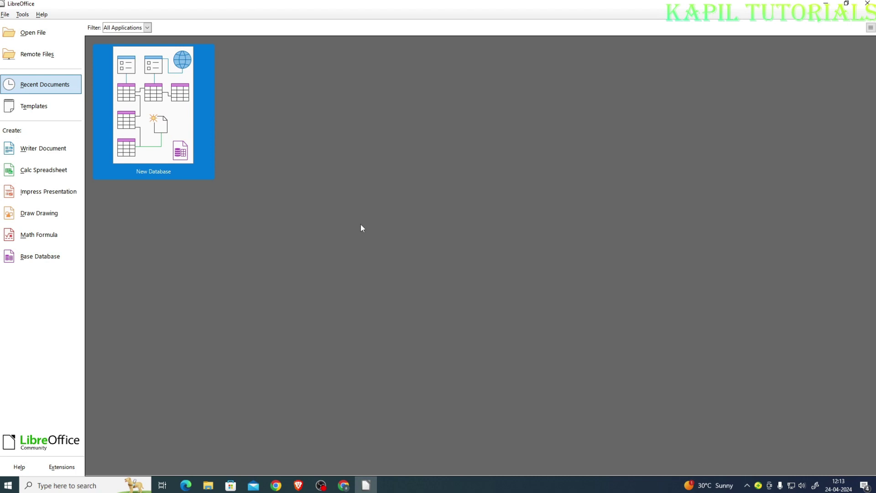
Create the blank Untitled 1 Writer document and browse its File, Home, Insert, Layout, References, Review and View tabs
left_click(26, 153)
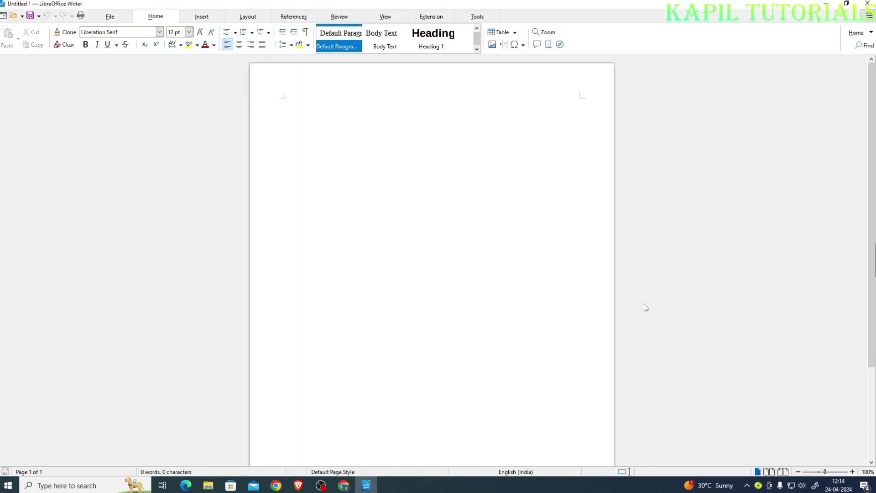
left_click(110, 16)
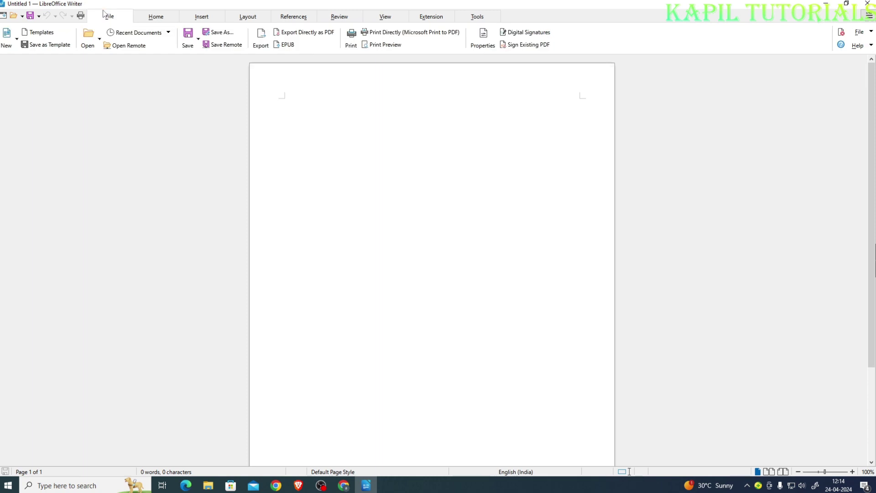
left_click(156, 16)
left_click(192, 17)
left_click(247, 17)
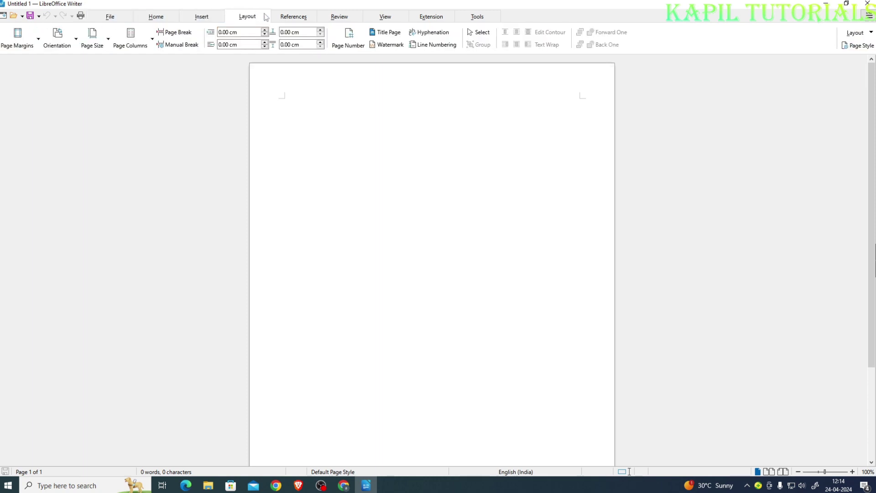
left_click(293, 16)
left_click(340, 16)
left_click(371, 18)
left_click(292, 16)
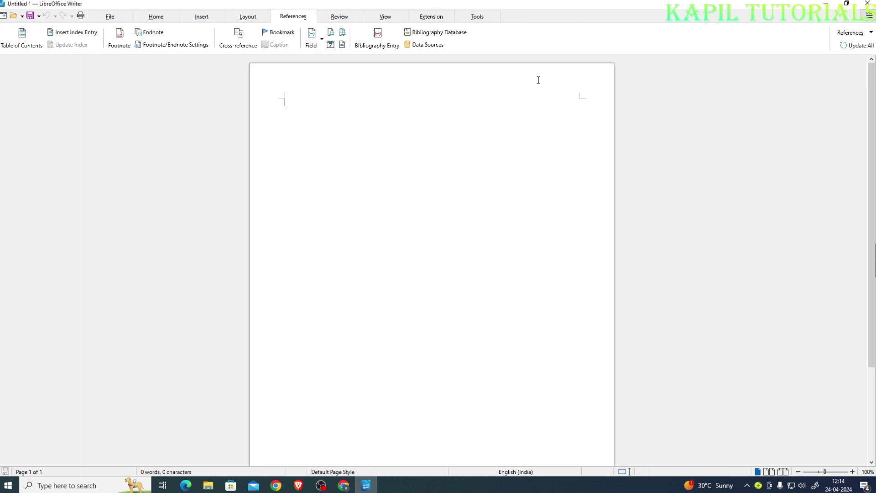